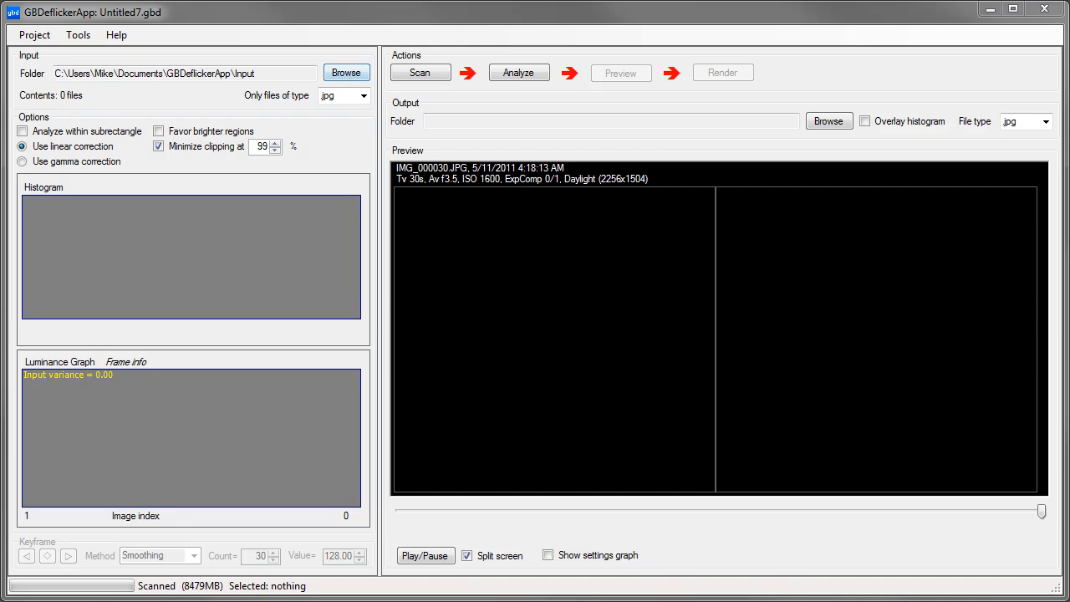
Step: Load the 110511_Sunrise folder from File Explorer as the input sequence, answering the save prompt for the current project
left_click_drag(1069, 0, 1016, 0)
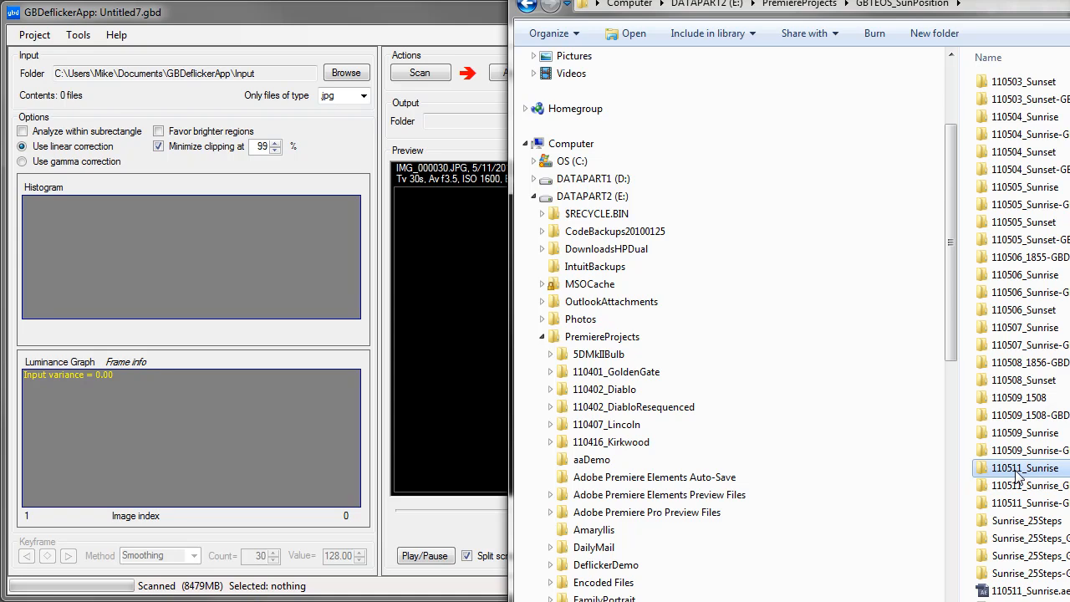
left_click_drag(1018, 474, 220, 249)
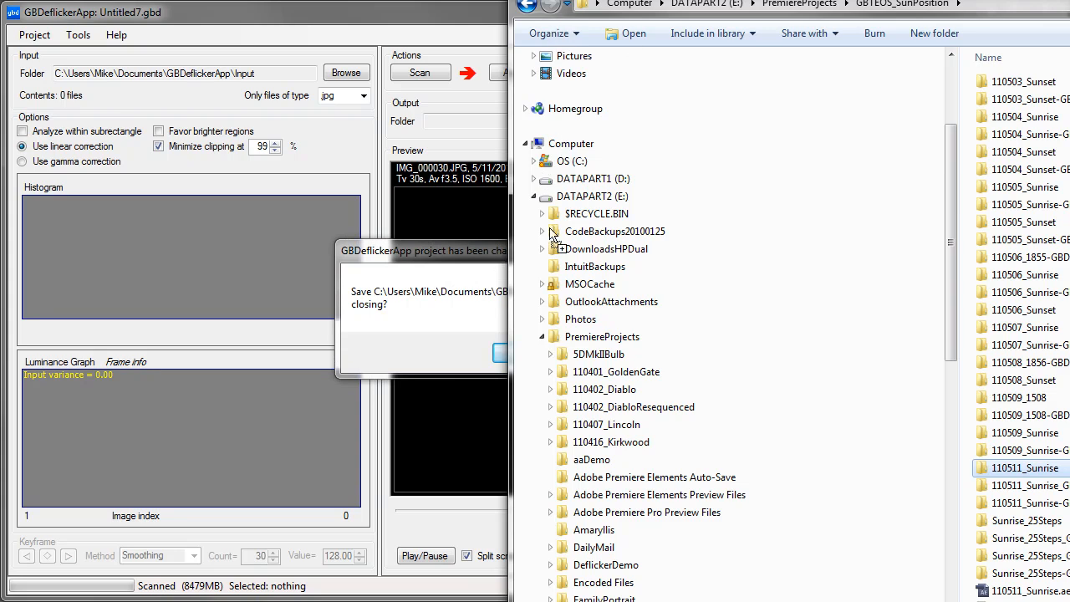
left_click(460, 326)
left_click(629, 346)
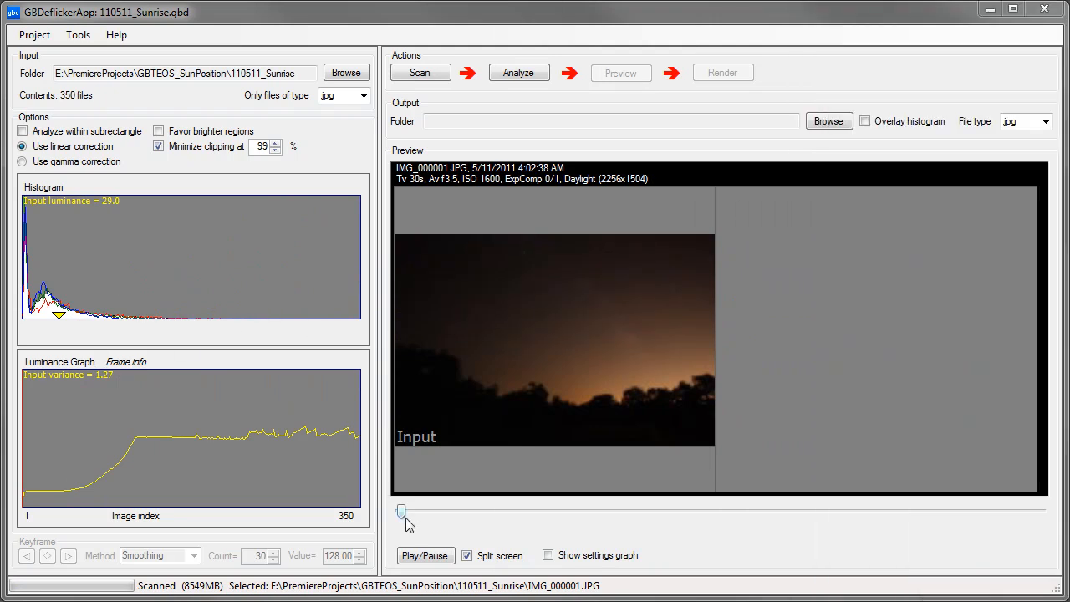
Step: Turn off the split-screen view and browse the input frames from IMG_000001 to IMG_000182
left_click(467, 556)
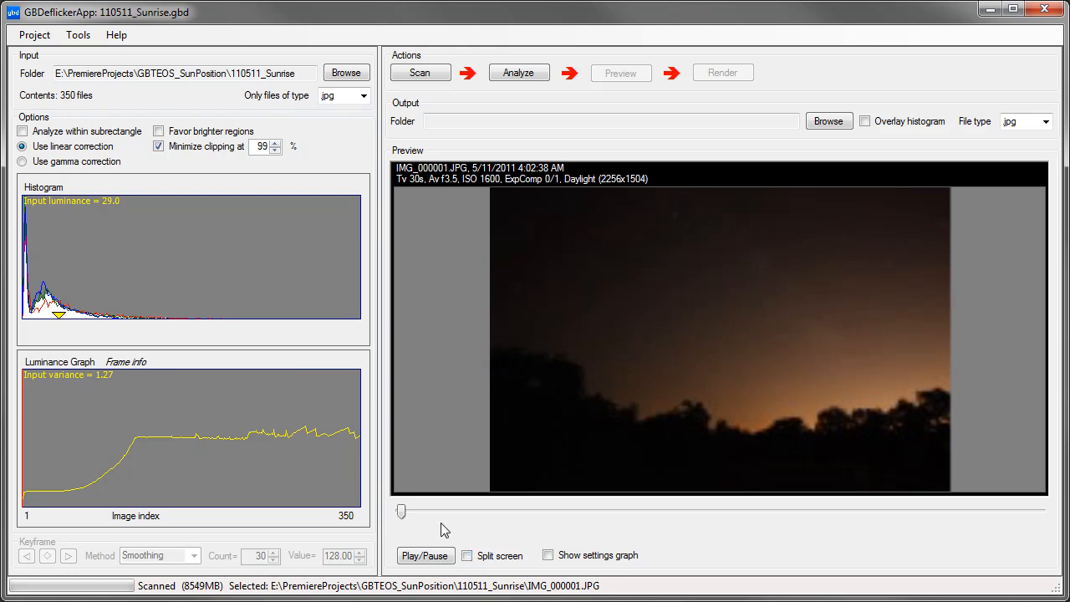
mouse_move(402, 517)
left_mouse_down()
mouse_move(1000, 530)
mouse_move(468, 519)
mouse_move(967, 525)
mouse_move(635, 530)
mouse_move(438, 506)
mouse_move(739, 519)
left_mouse_up()
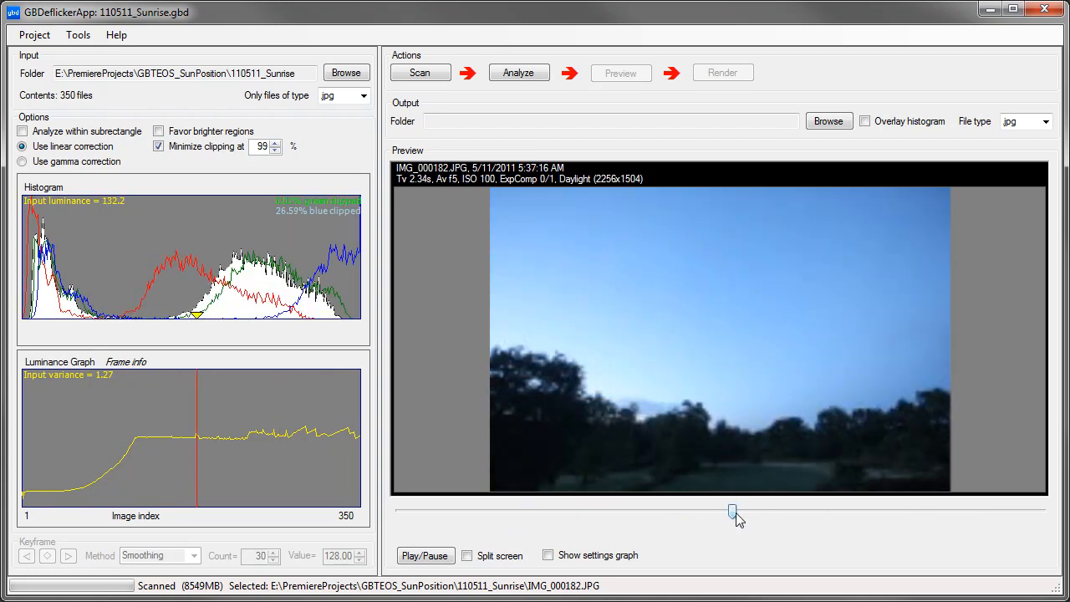
Step: Analyze the image sequence and review its frames and luminance curves, ending at IMG_000283
left_click(529, 75)
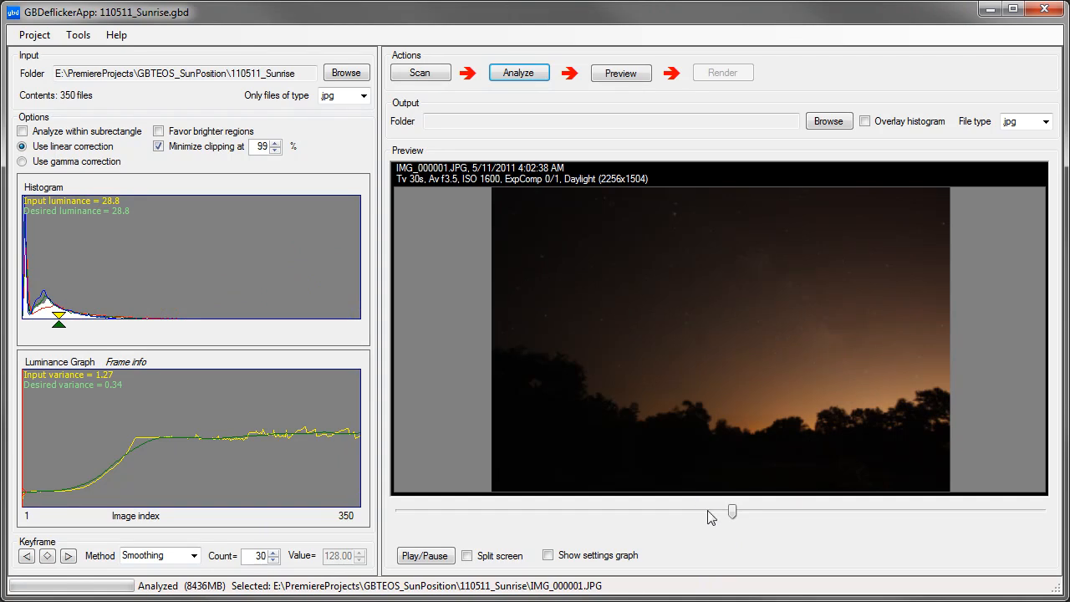
left_click_drag(735, 518, 589, 519)
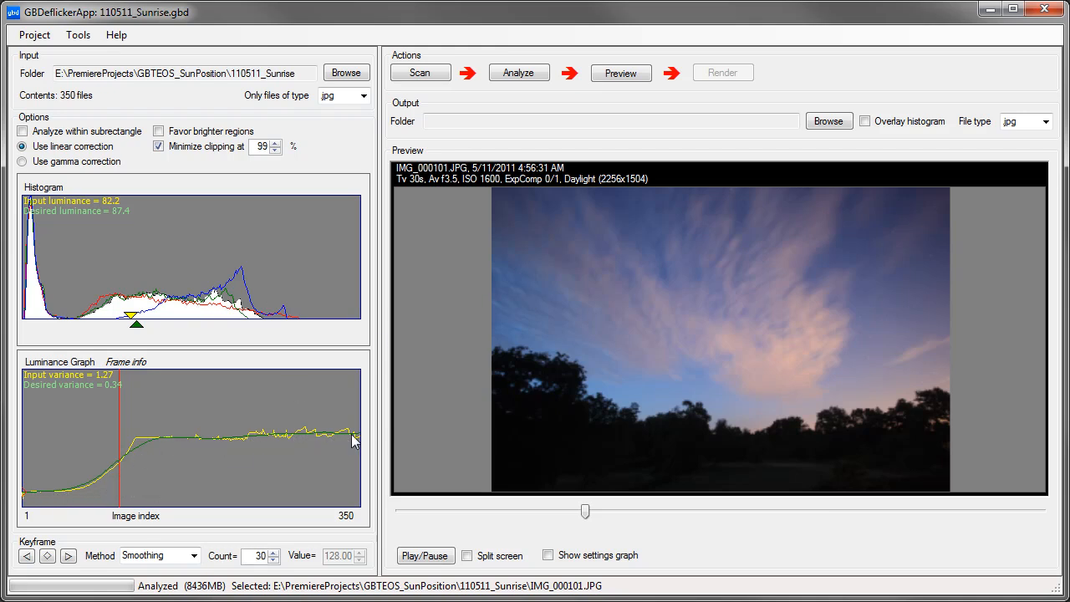
left_click_drag(585, 516, 443, 513)
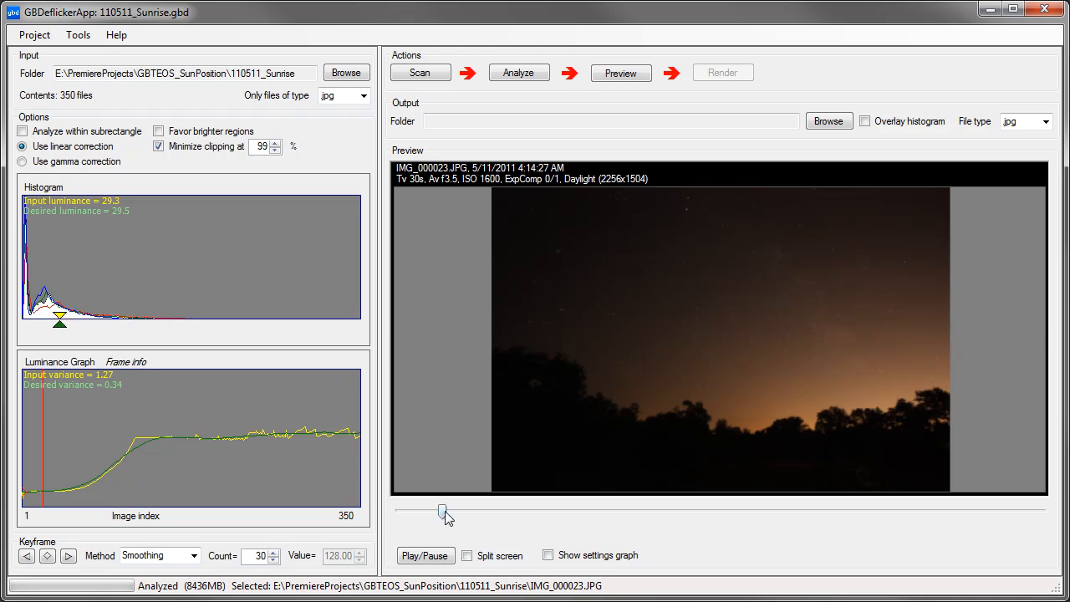
left_click_drag(446, 518, 653, 519)
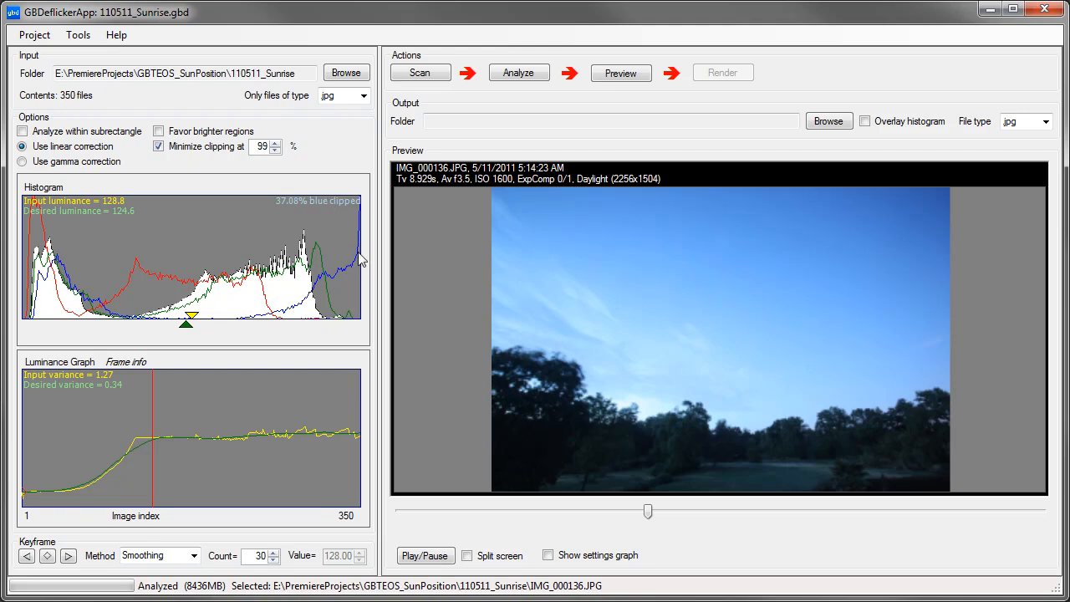
left_click_drag(648, 512, 919, 525)
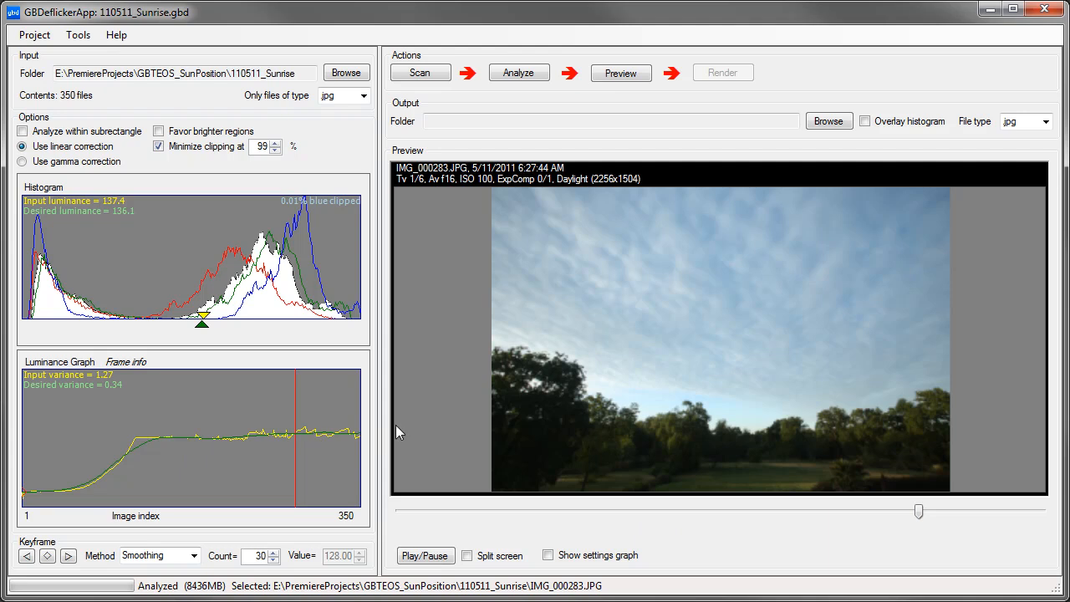
Step: Examine the luminance, Tv, Av and ISO settings graph at frames IMG_000296 and IMG_000164, closing the graph when done
left_click(548, 555)
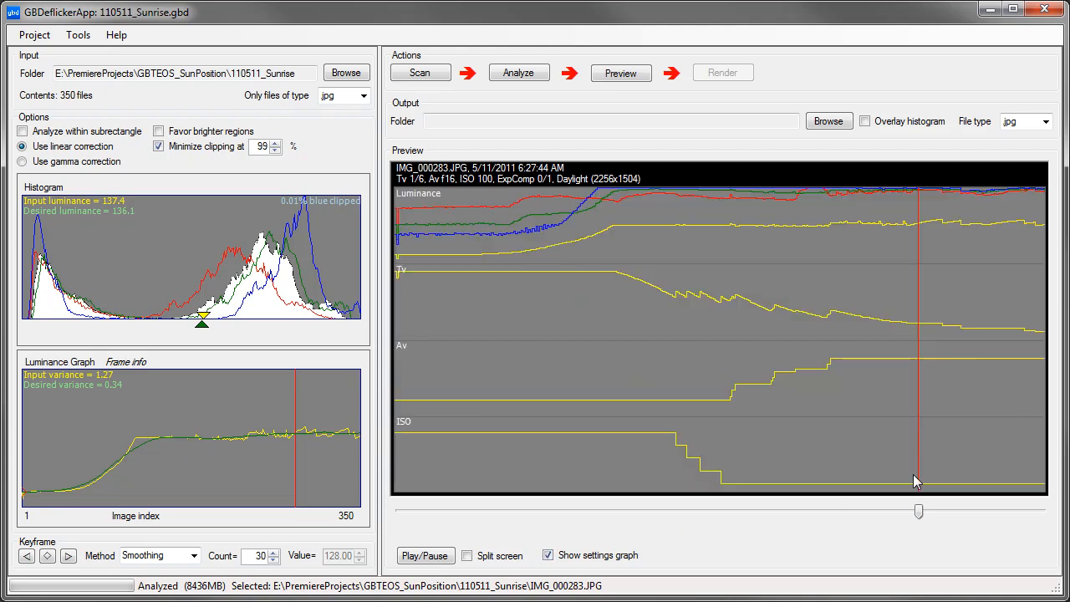
left_click_drag(919, 510, 942, 511)
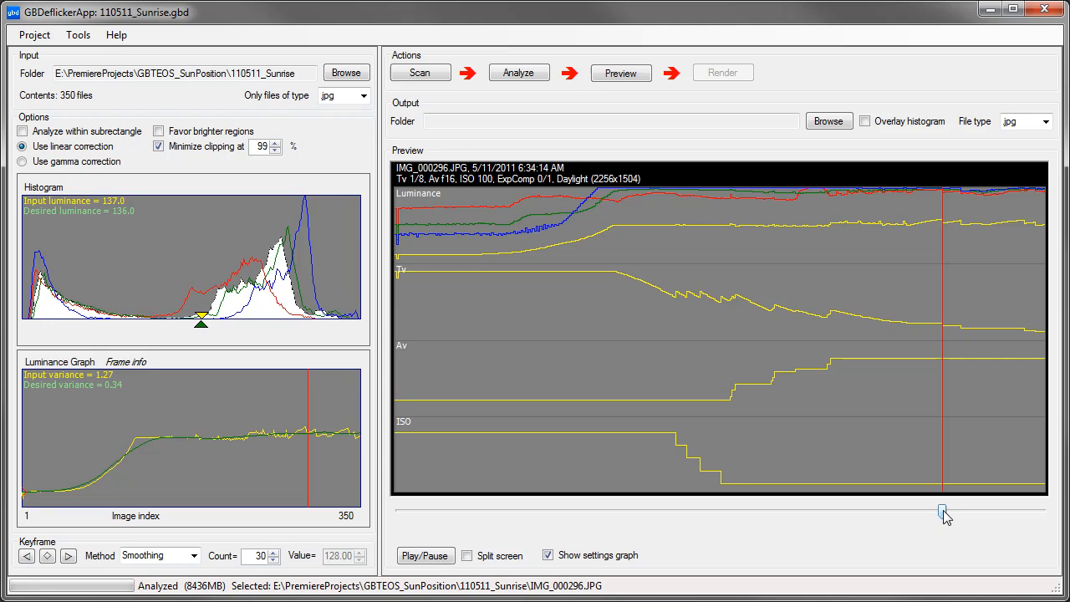
left_click_drag(942, 512, 700, 512)
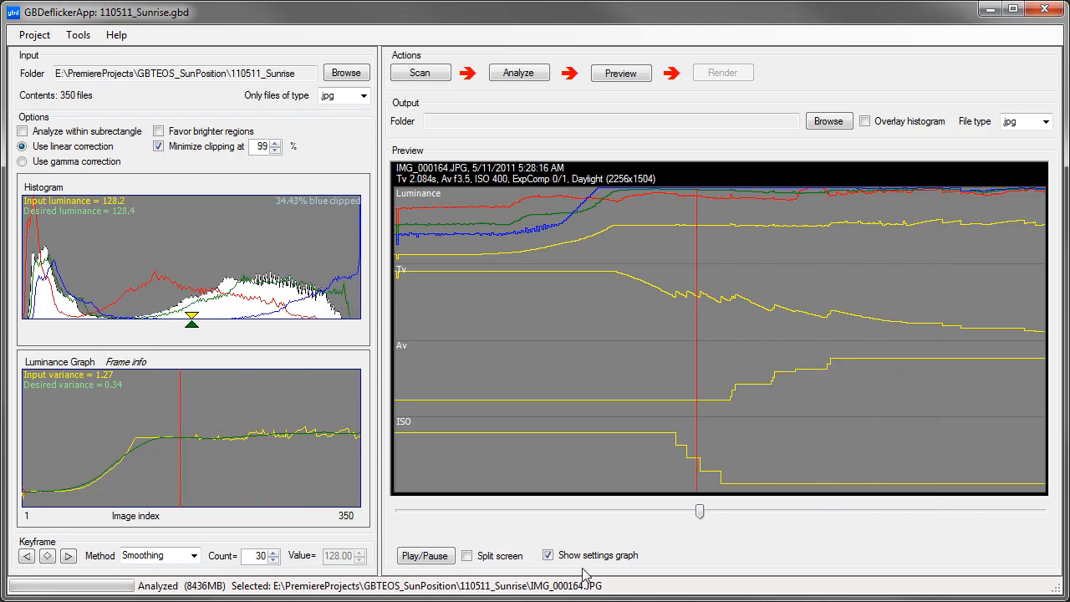
left_click(548, 555)
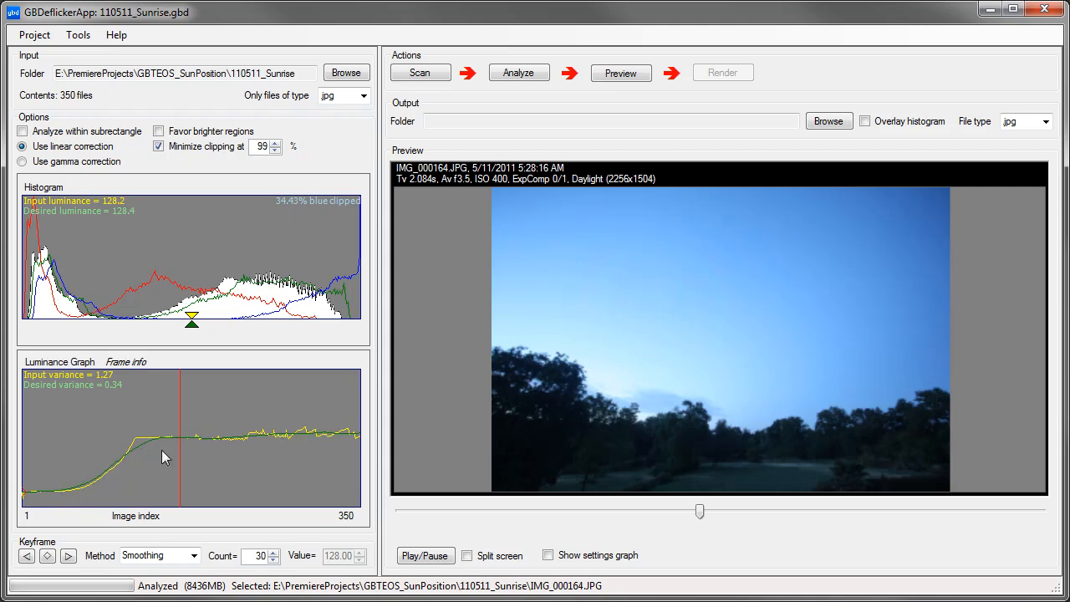
Step: Generate the deflicker preview and compare input and output in split screen at frames IMG_000124 and IMG_000119
left_click(639, 77)
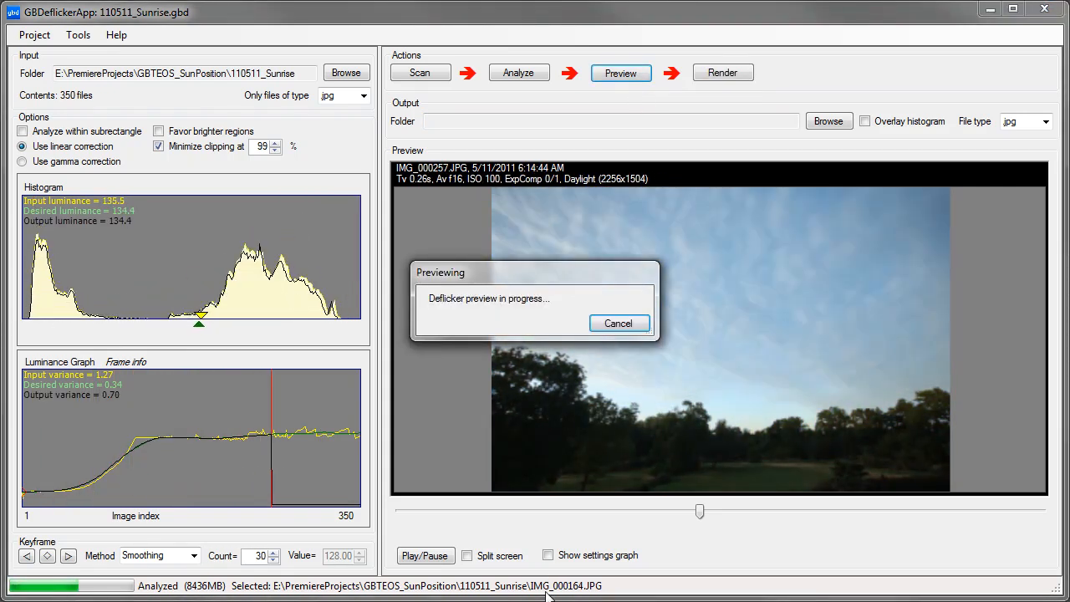
left_click(467, 555)
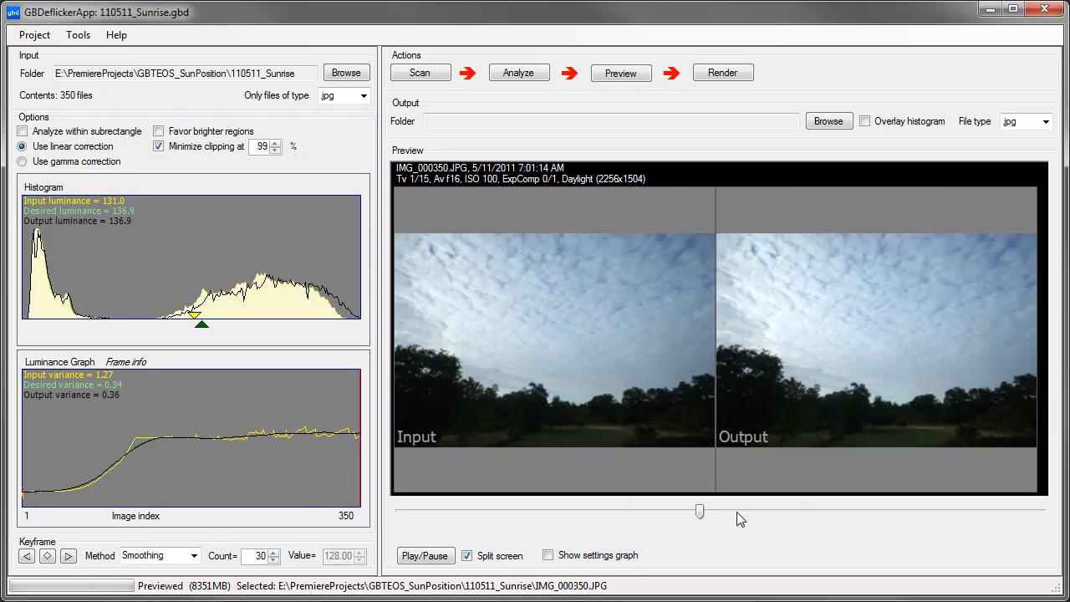
mouse_move(700, 513)
left_mouse_down()
mouse_move(571, 513)
mouse_move(518, 526)
mouse_move(442, 515)
mouse_move(626, 520)
left_mouse_up()
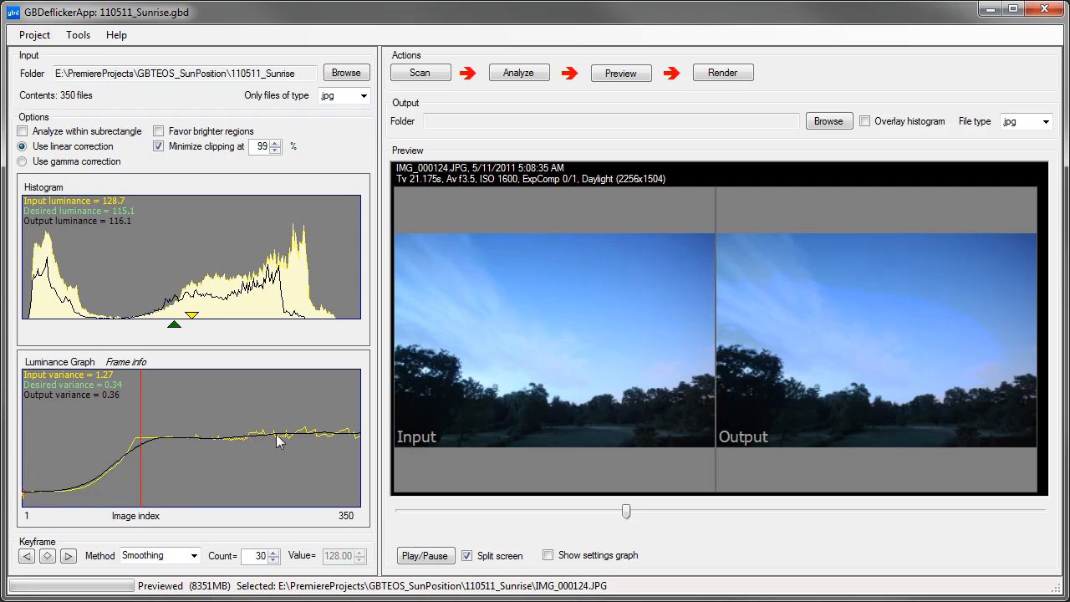
mouse_move(624, 511)
left_mouse_down()
mouse_move(709, 526)
mouse_move(987, 535)
mouse_move(702, 540)
mouse_move(621, 510)
mouse_move(608, 520)
mouse_move(627, 516)
mouse_move(616, 519)
left_mouse_up()
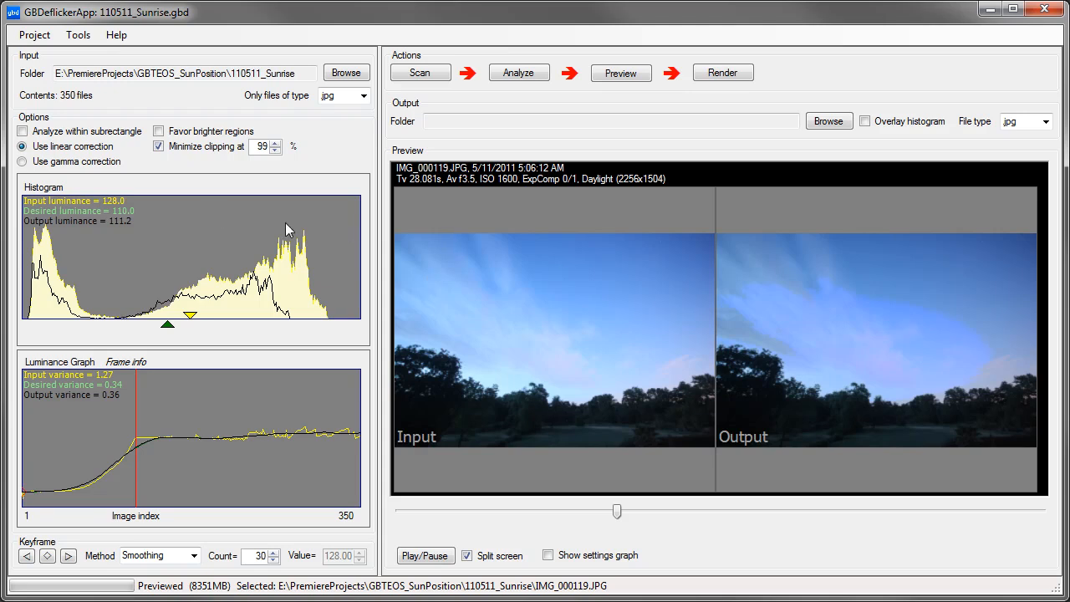
Step: Regenerate the deflicker preview with clipping minimization disabled and compare input and output at frames IMG_000109 and IMG_000173
left_click(158, 147)
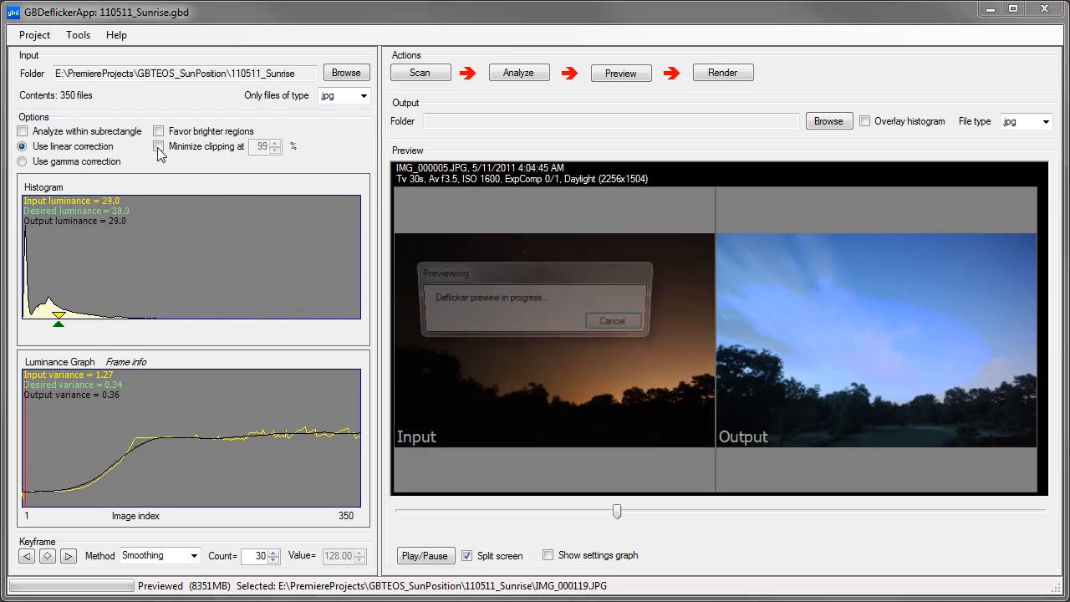
left_click(621, 74)
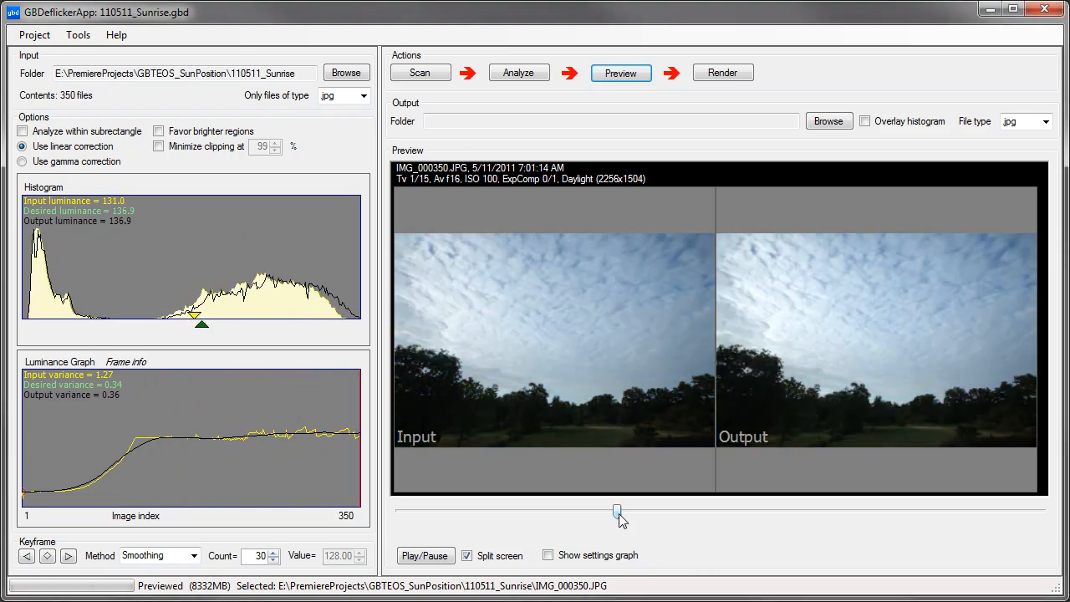
mouse_move(618, 516)
left_mouse_down()
mouse_move(832, 524)
mouse_move(585, 518)
mouse_move(603, 520)
left_mouse_up()
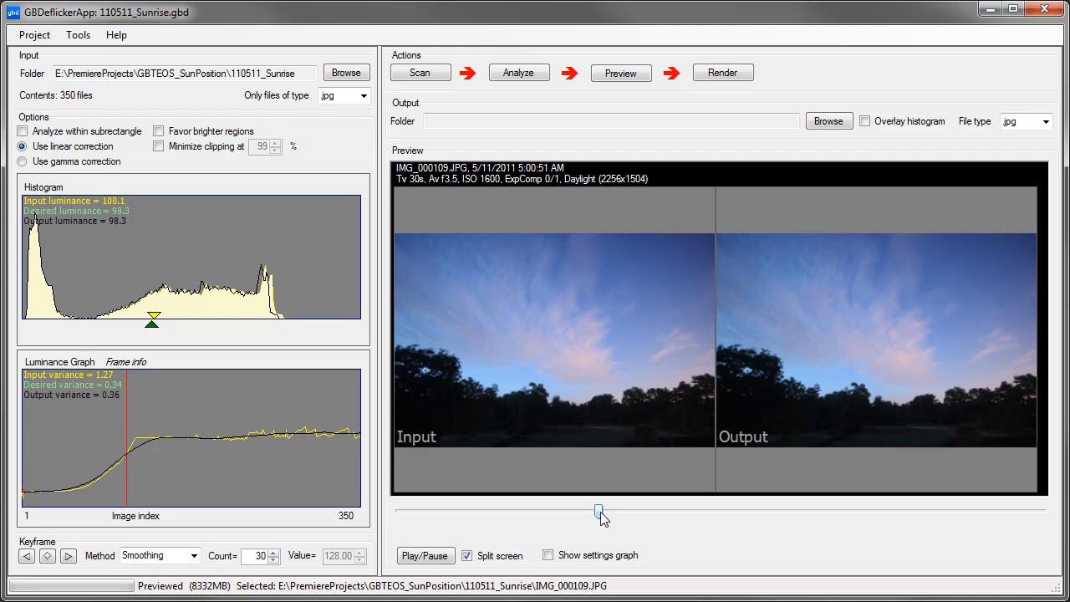
mouse_move(601, 515)
left_mouse_down()
mouse_move(563, 515)
mouse_move(862, 507)
mouse_move(716, 509)
left_mouse_up()
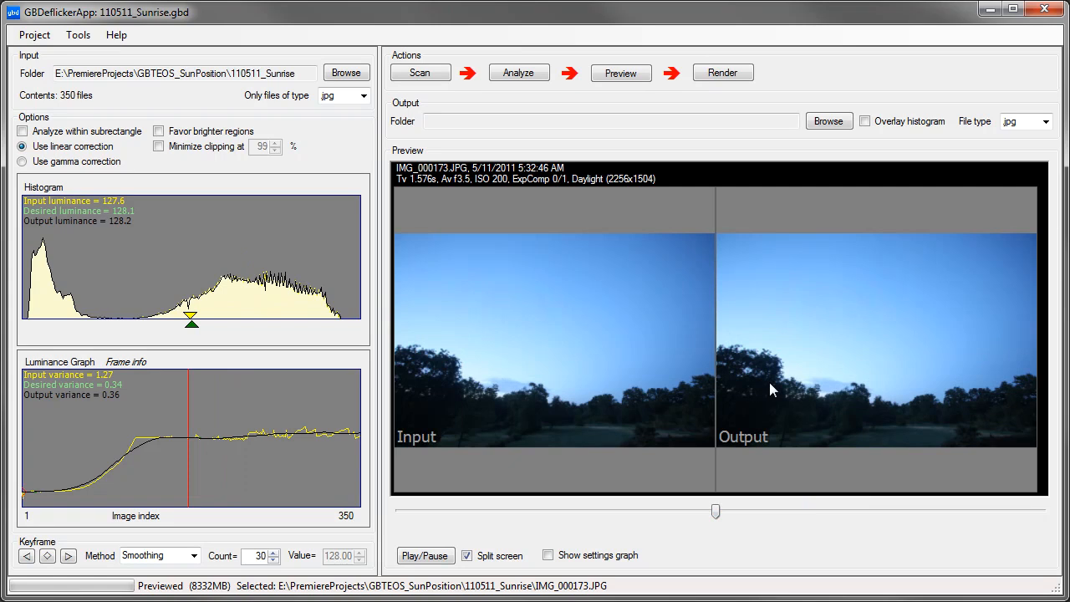
Step: Render the deflickered images and check the 110511_Sunrise_GBDeflickered and 110511_Sunrise-GBDeflickerPreviewFiles folders in File Explorer
left_click(701, 78)
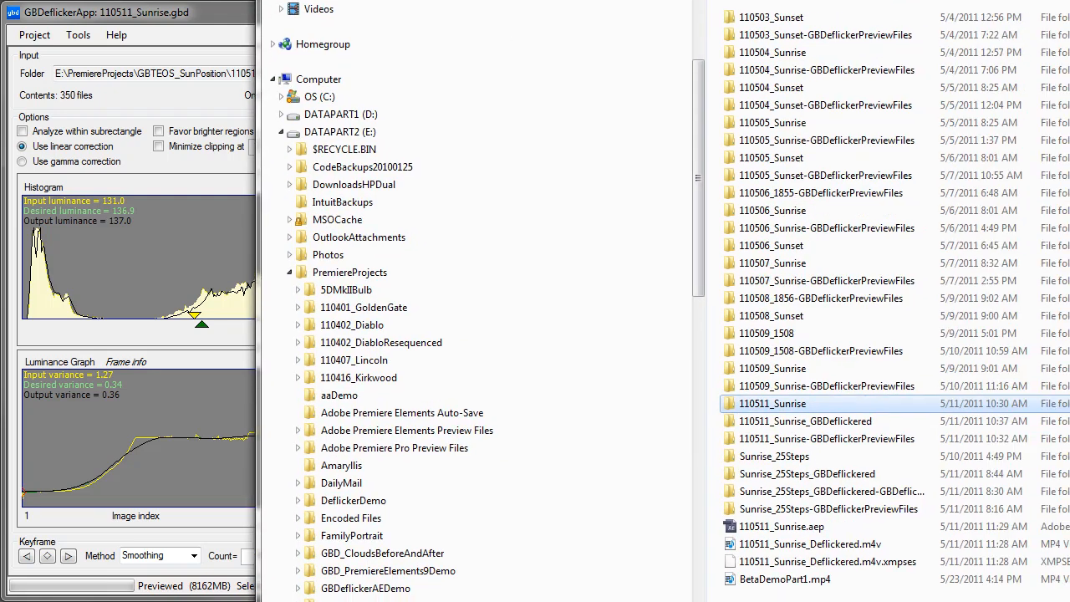
left_click(792, 425)
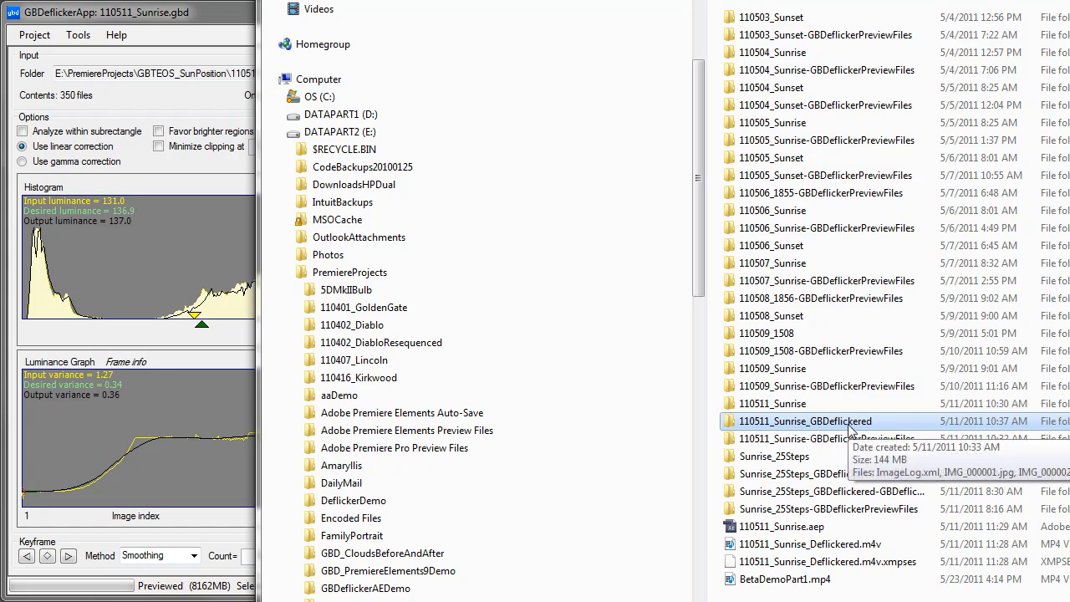
left_click(830, 440)
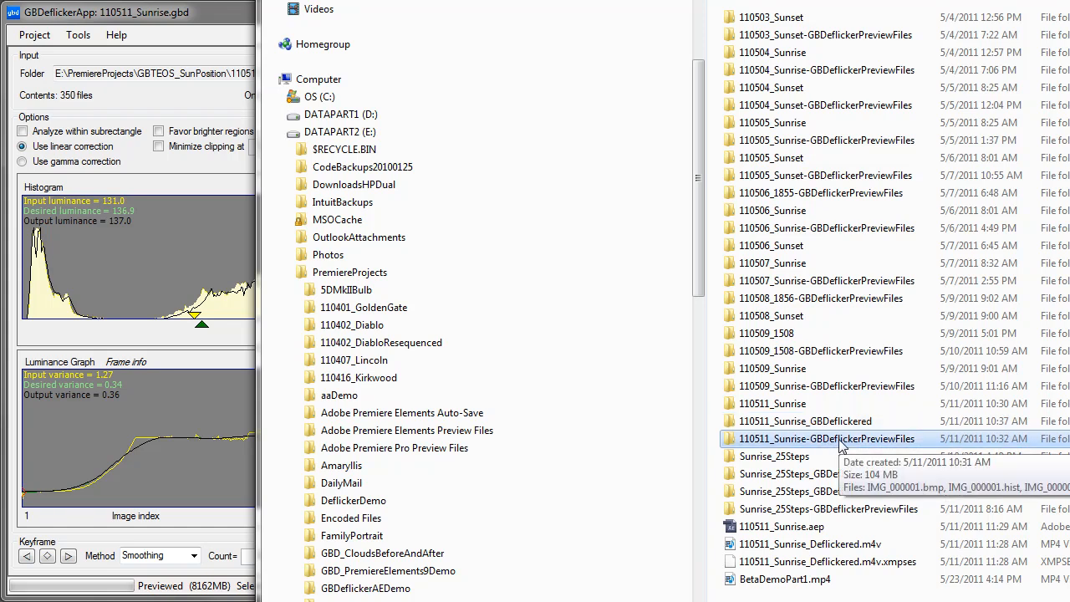
left_click(239, 23)
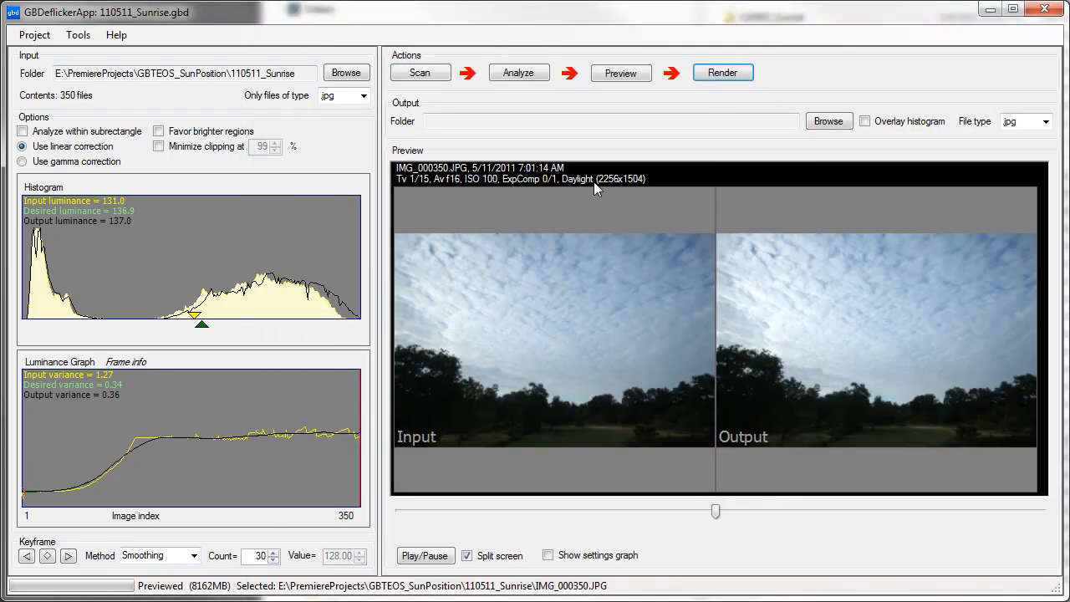
Step: Rescan the input images and show frame IMG_000302 without split screen
left_click(436, 75)
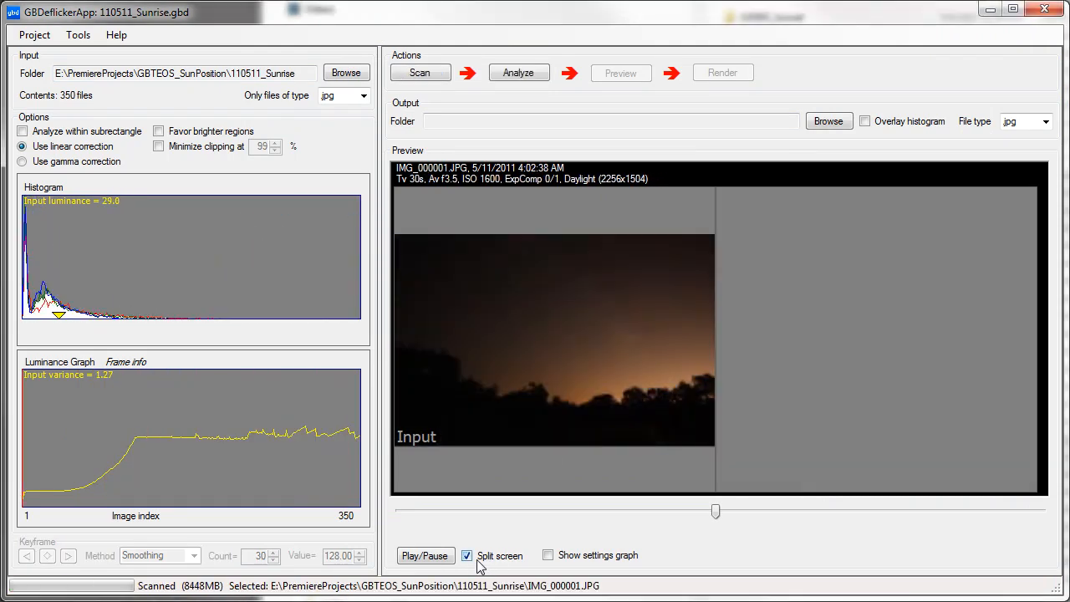
left_click(473, 562)
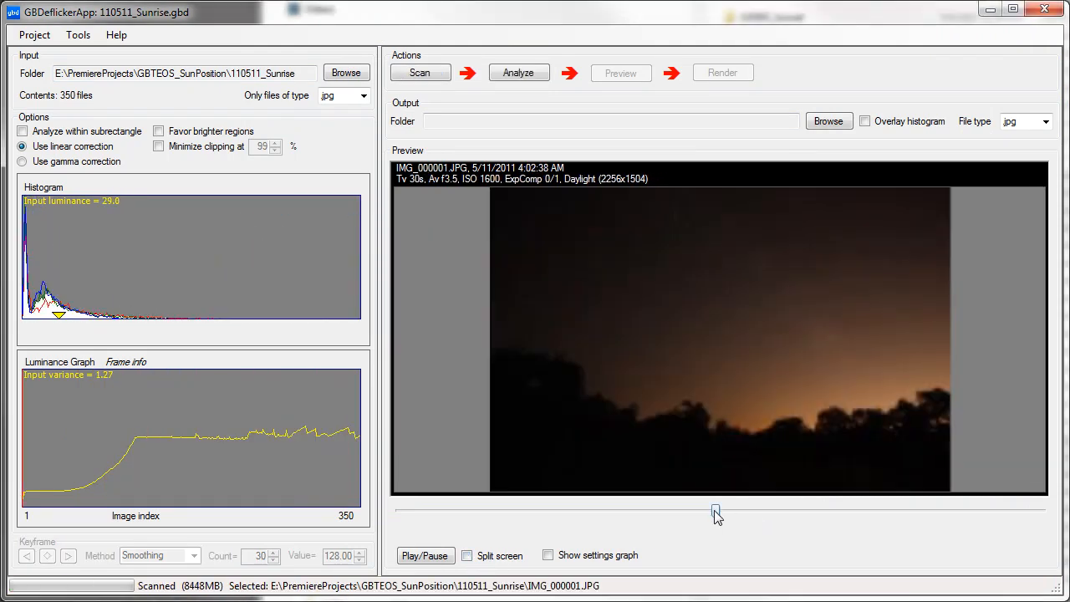
left_click_drag(716, 512, 953, 510)
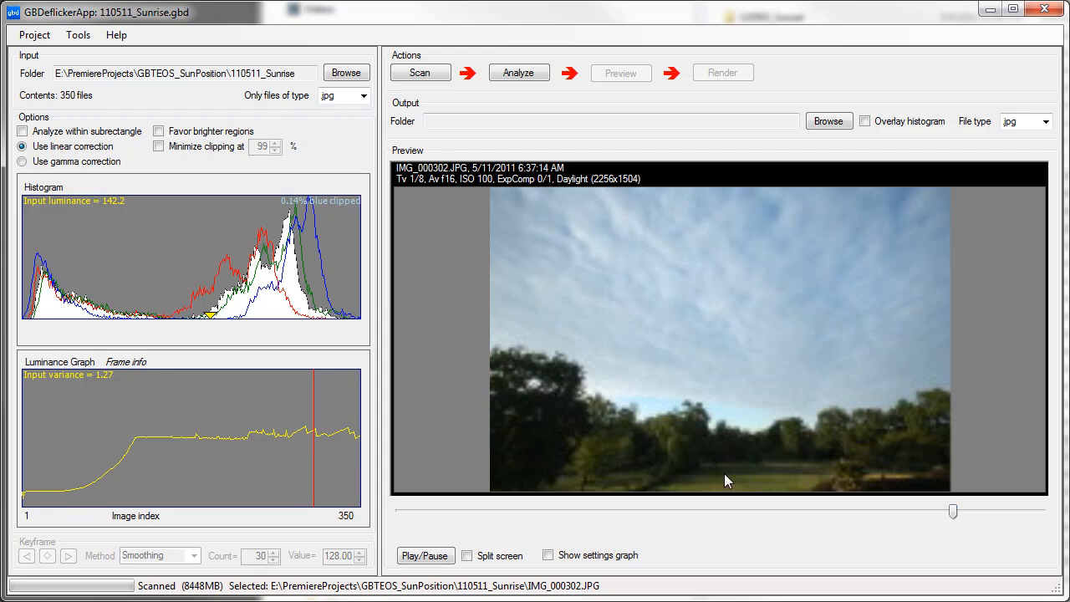
Step: Restrict analysis to a subrectangle and enlarge it to cover most of the sky above the trees
left_click(48, 134)
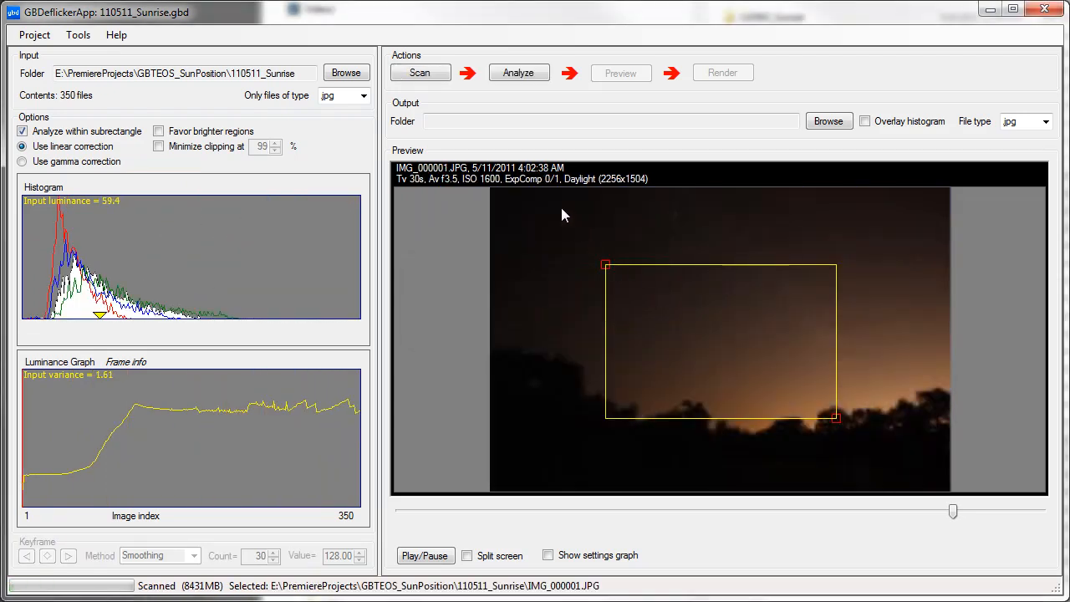
left_click_drag(607, 270, 545, 193)
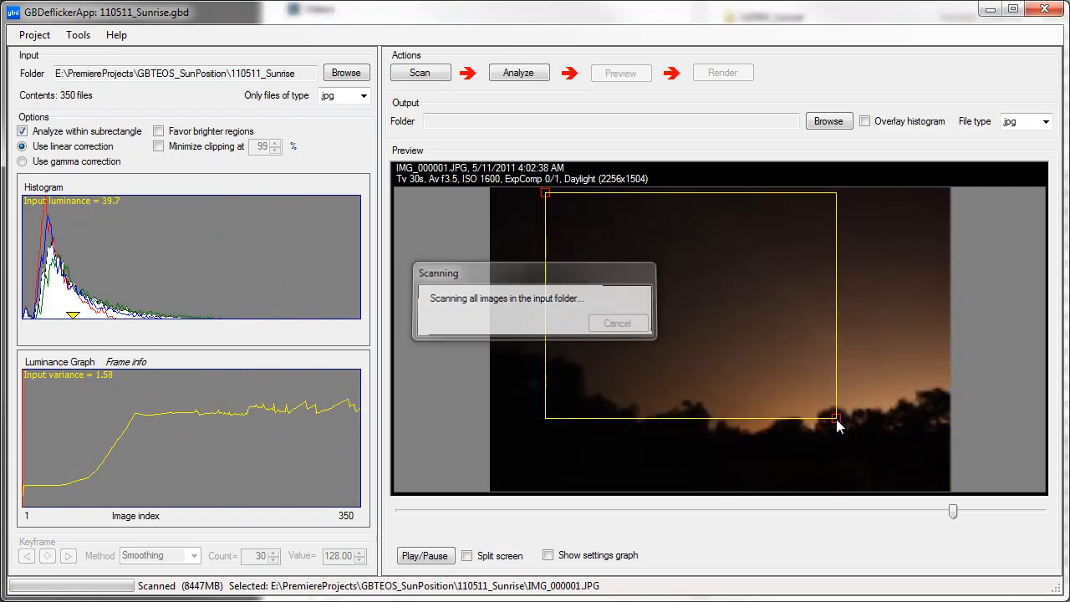
left_click_drag(838, 420, 934, 399)
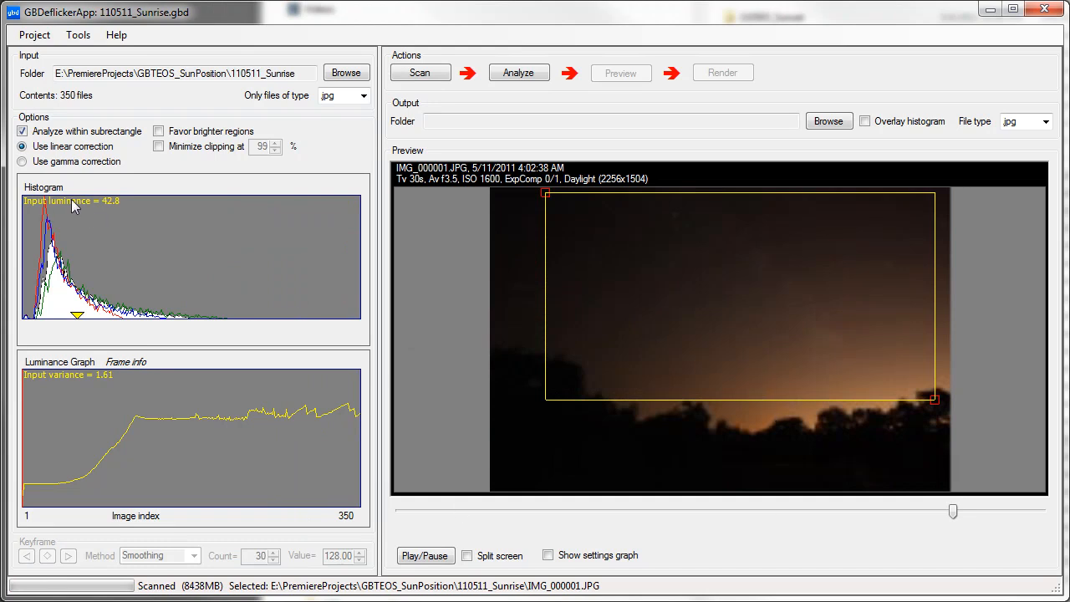
Step: Analyze the sequence with brighter regions favored and gamma correction instead of linear correction
left_click(159, 132)
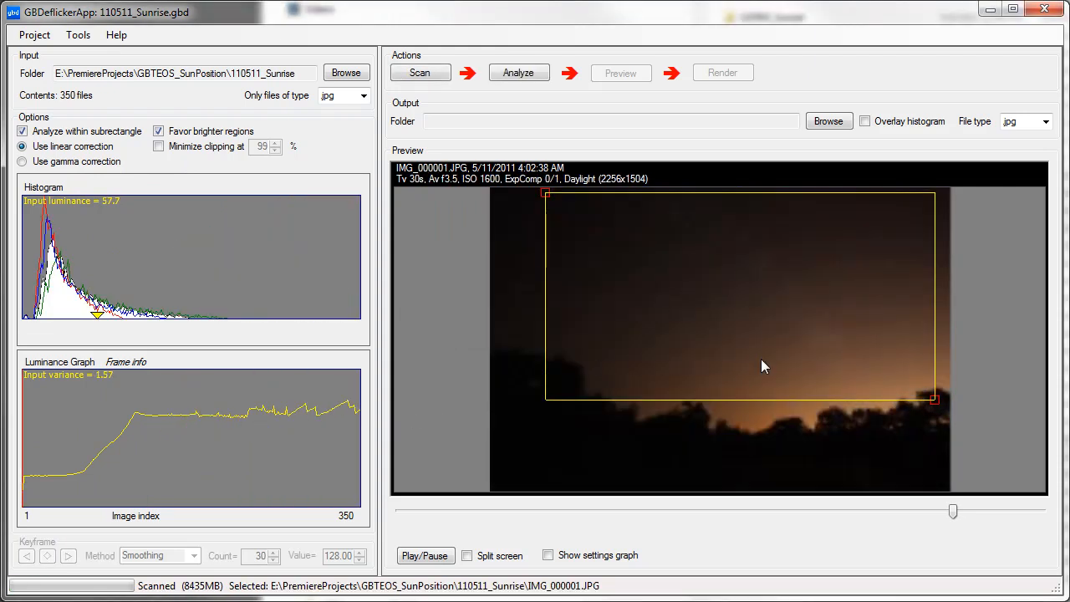
left_click(21, 161)
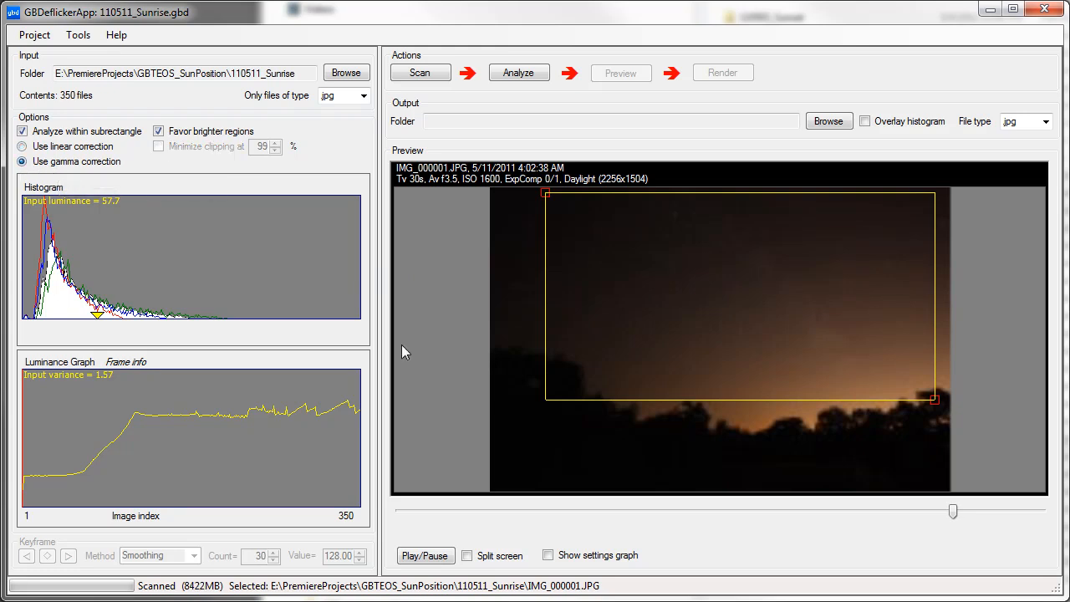
left_click(518, 74)
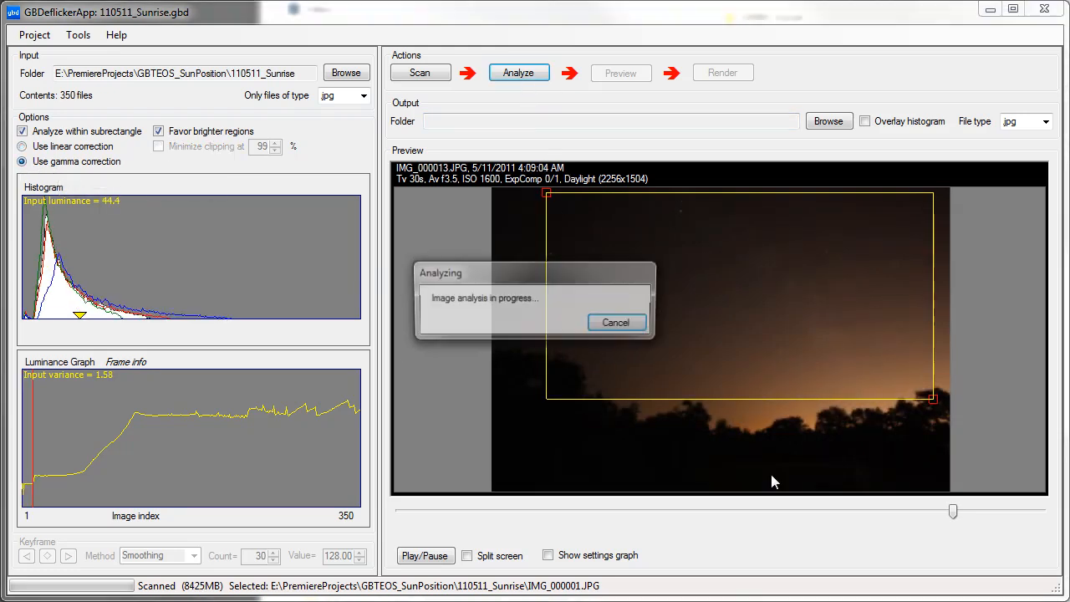